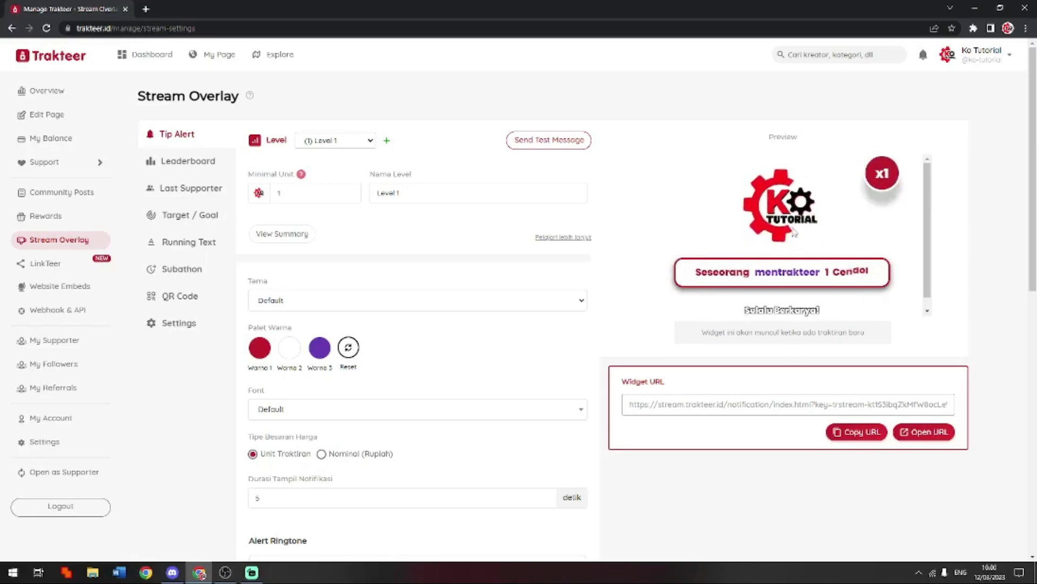
Examine the Tip Alert settings and select the message text in the alert preview.
scroll(516, 342, down, 3)
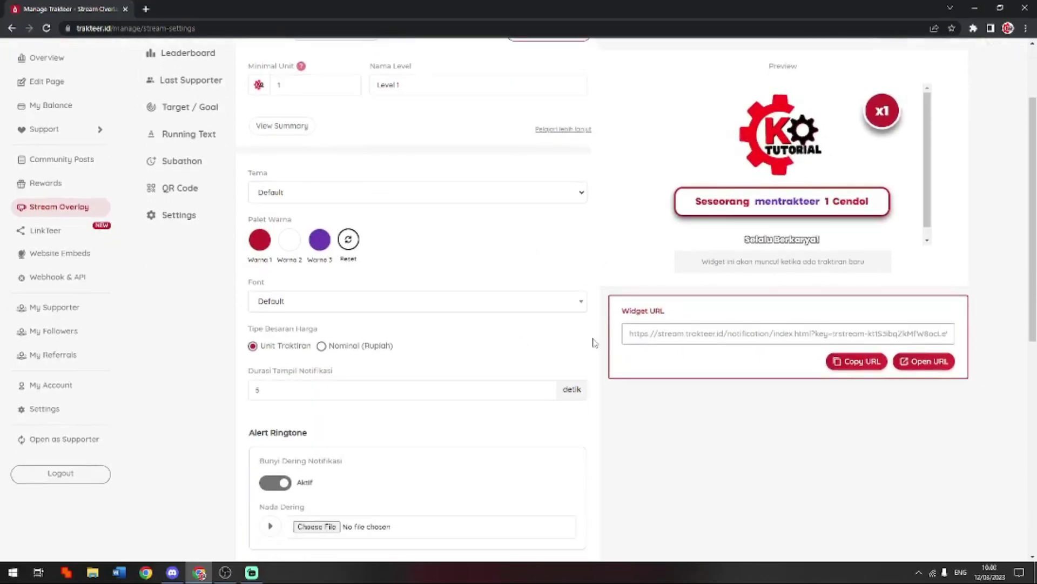
scroll(293, 372, down, 5)
scroll(604, 171, up, 8)
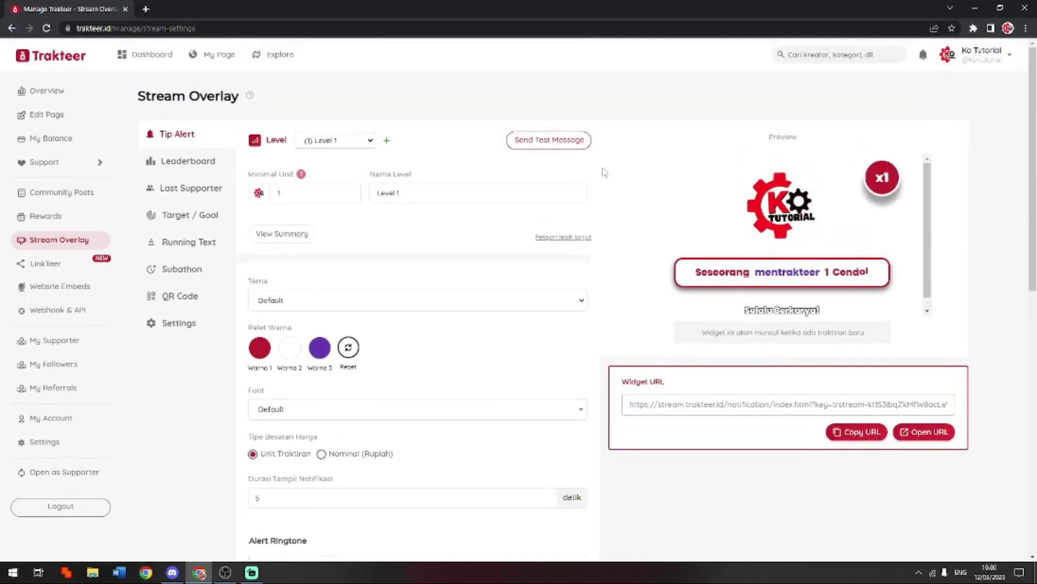
click(560, 147)
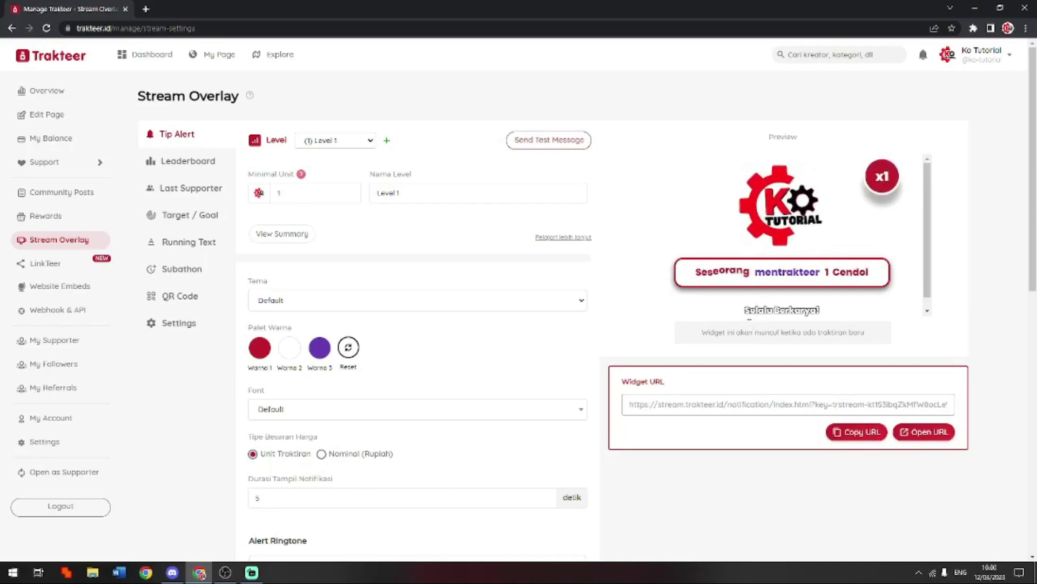
drag(745, 310, 835, 317)
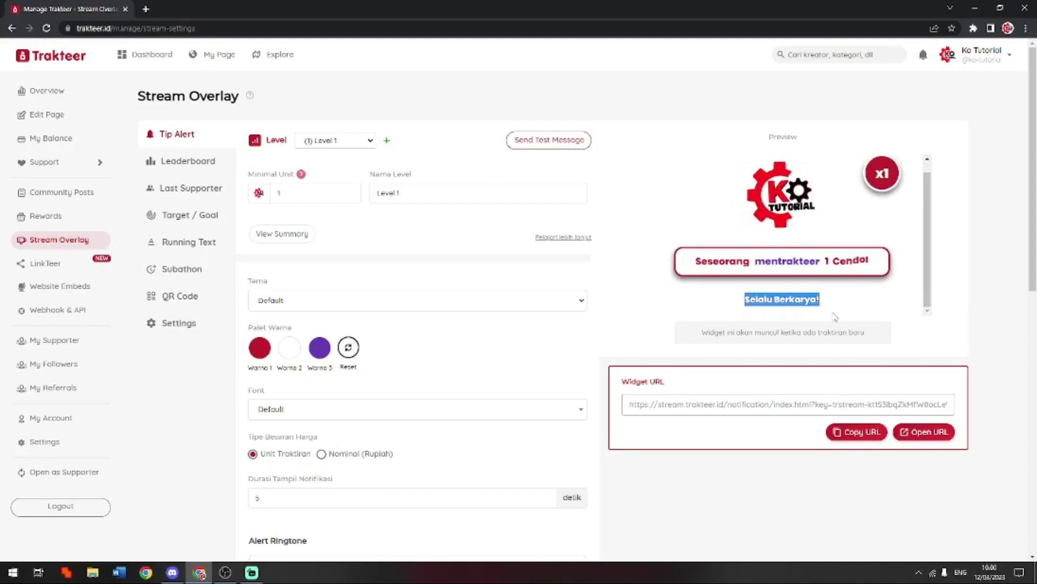
click(845, 305)
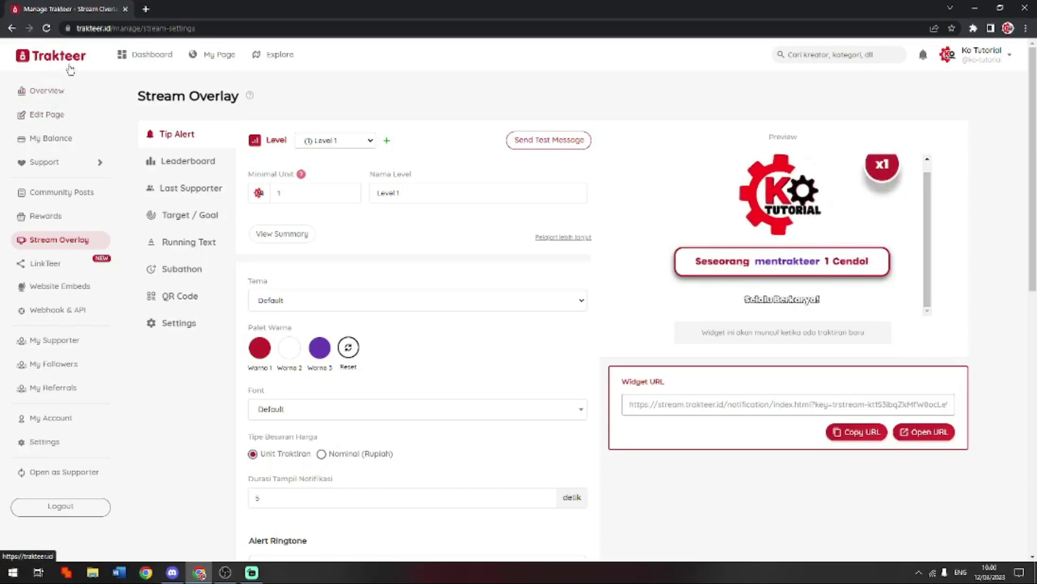
Check the Edit Page information and return to the Stream Overlay settings.
click(54, 115)
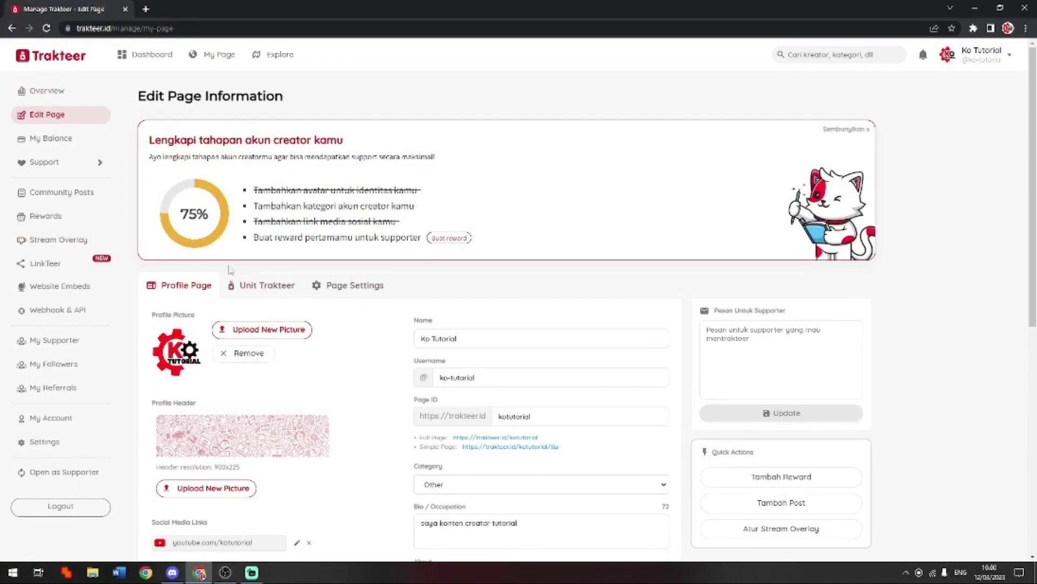
click(48, 246)
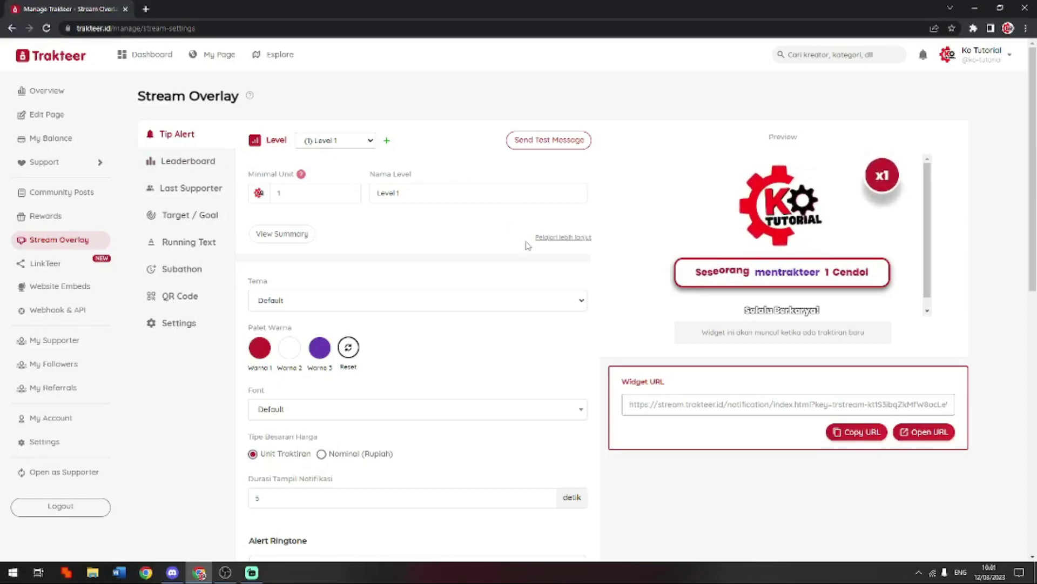
scroll(554, 256, down, 5)
scroll(554, 258, up, 5)
Open the additional Text to Speech settings with automatic message reading active and choose the Male voice.
scroll(553, 259, down, 8)
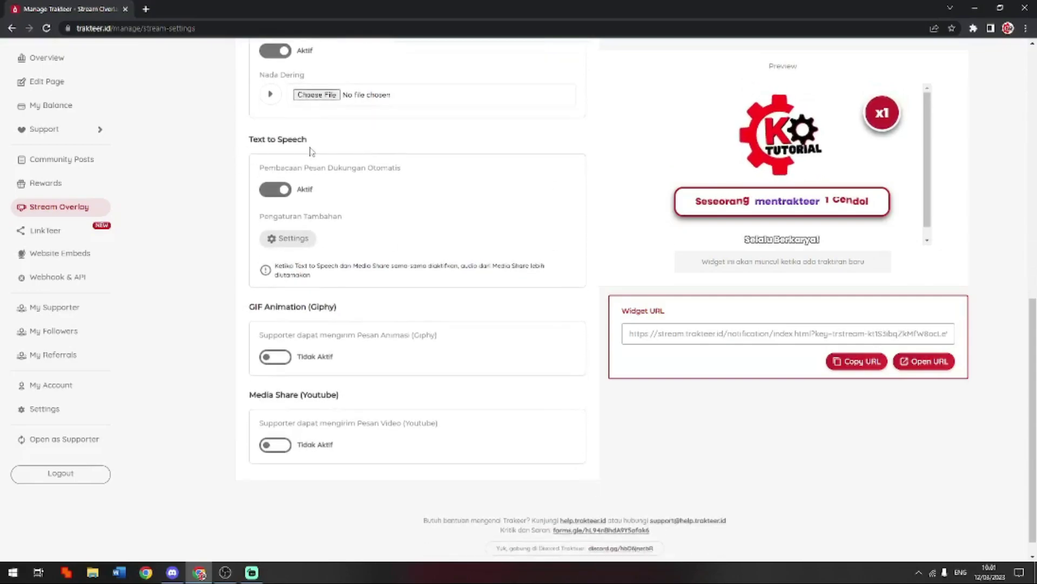
click(275, 192)
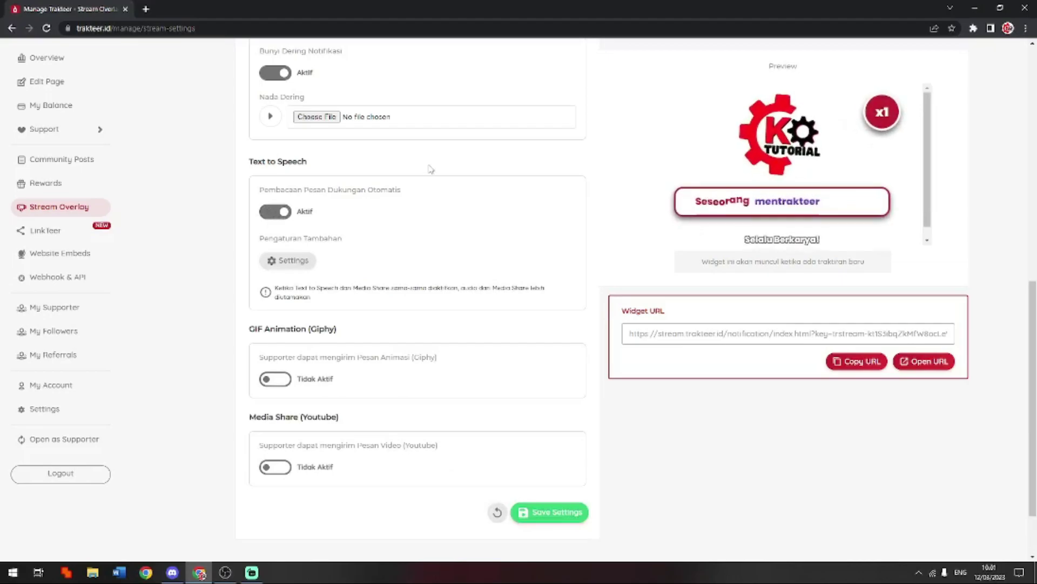
click(282, 267)
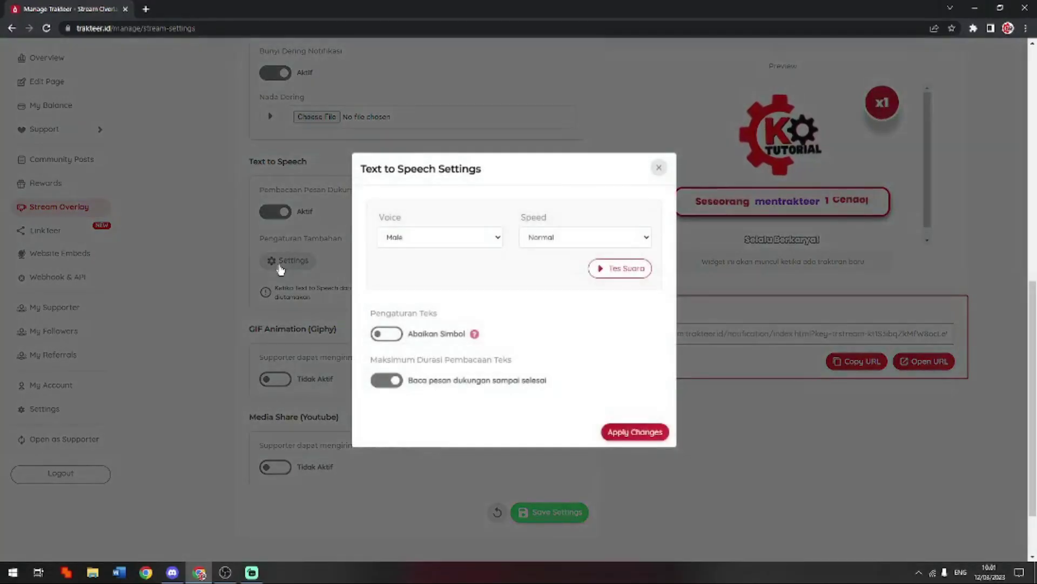
click(432, 241)
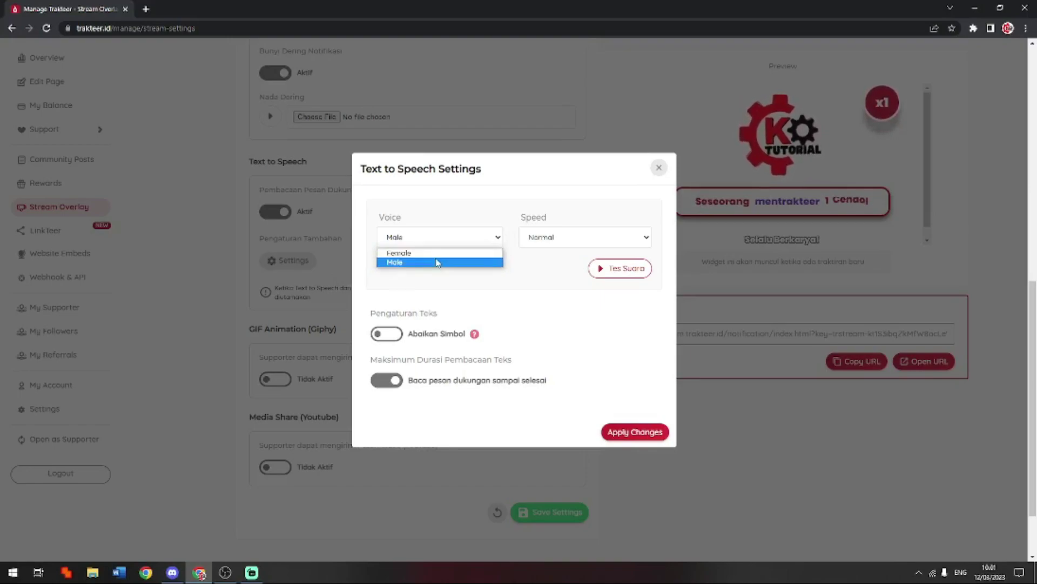
click(437, 263)
Check the speech speed options, keep Normal, and play a voice test.
click(542, 241)
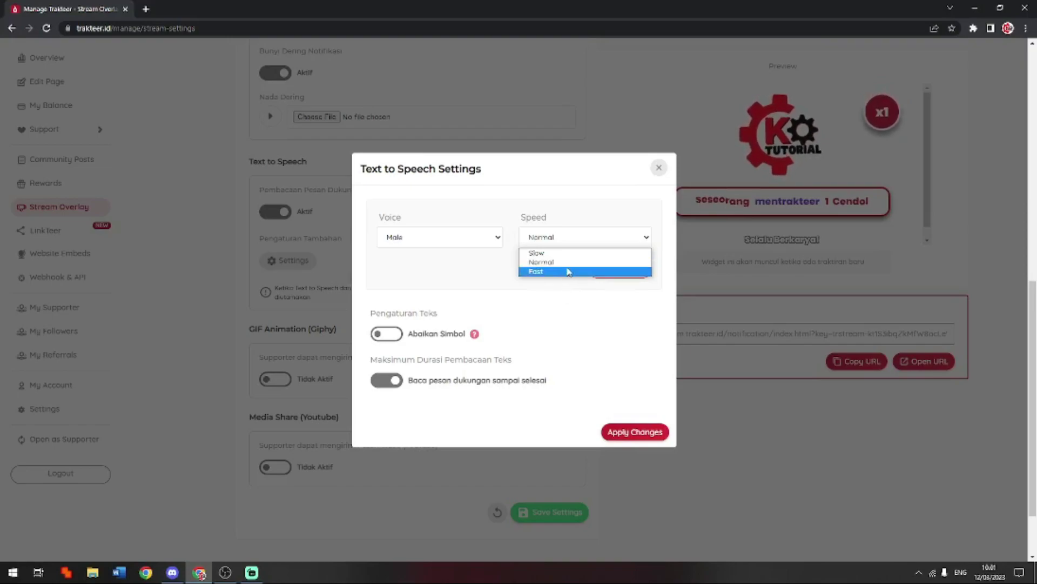
key(Escape)
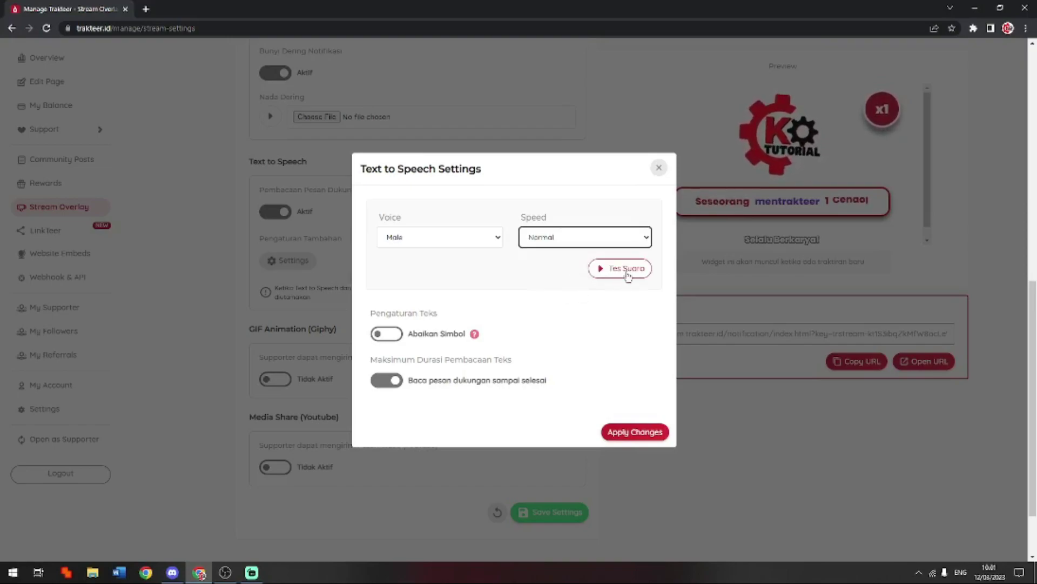
click(626, 270)
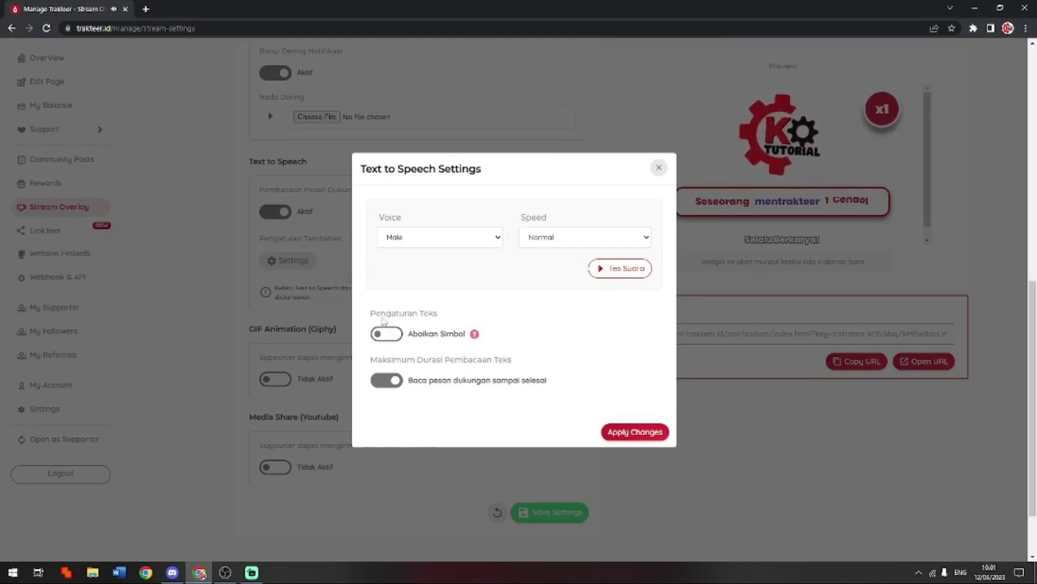
Try the Abaikan Simbol option and a limited text reading duration, restoring both options to their previous state.
click(383, 335)
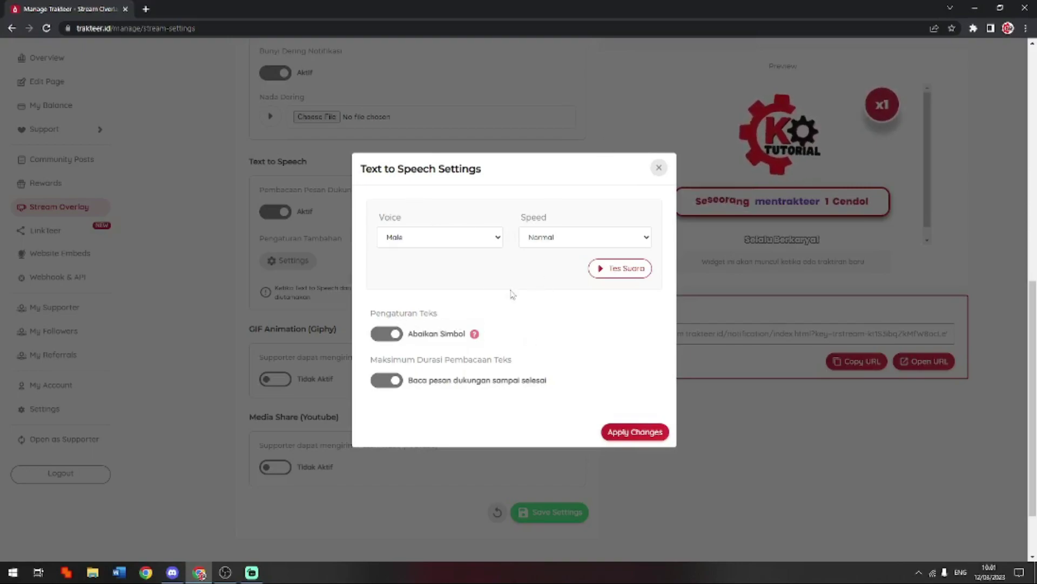
click(387, 335)
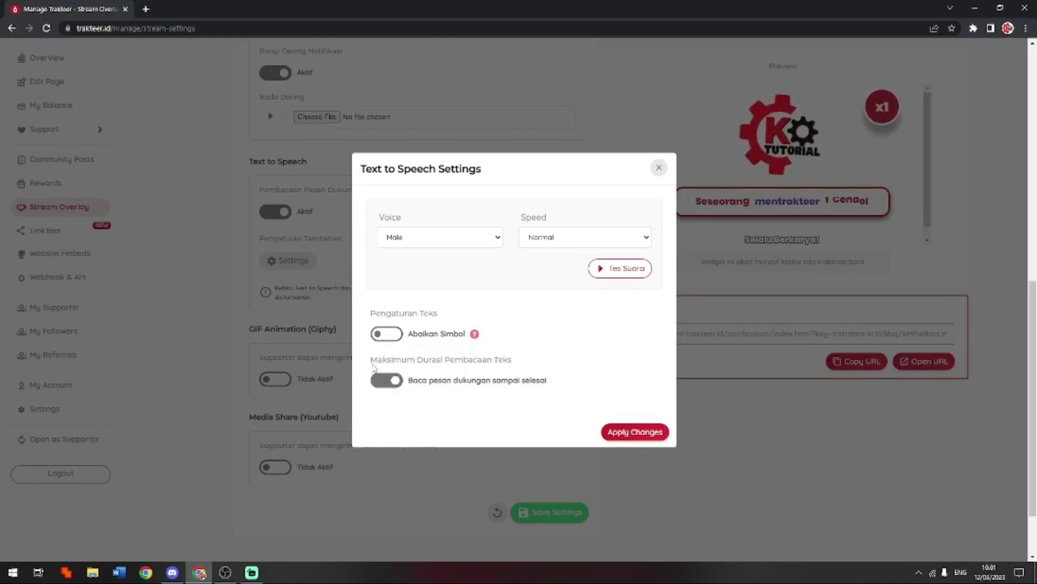
click(395, 380)
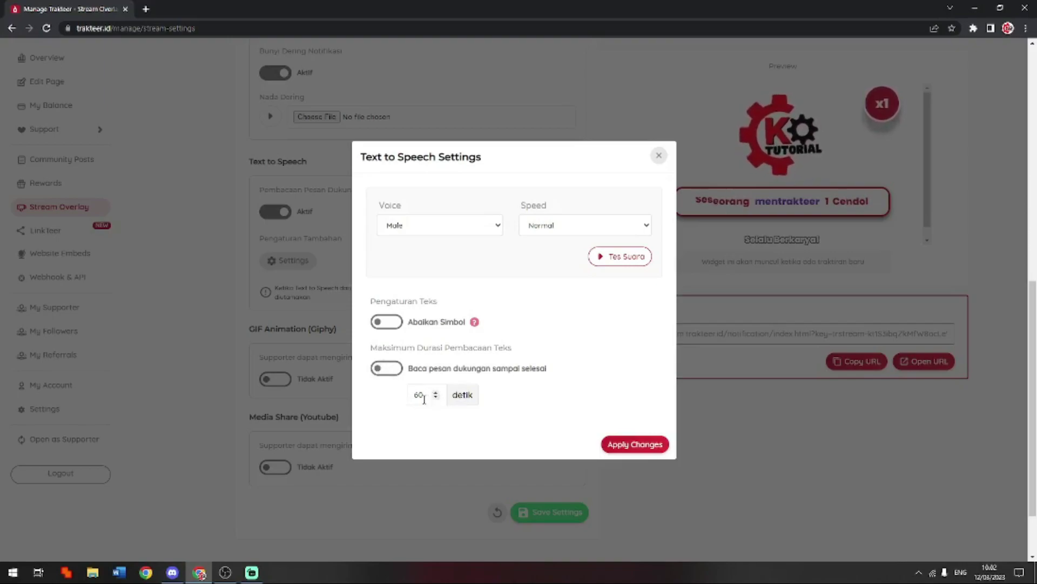
click(391, 368)
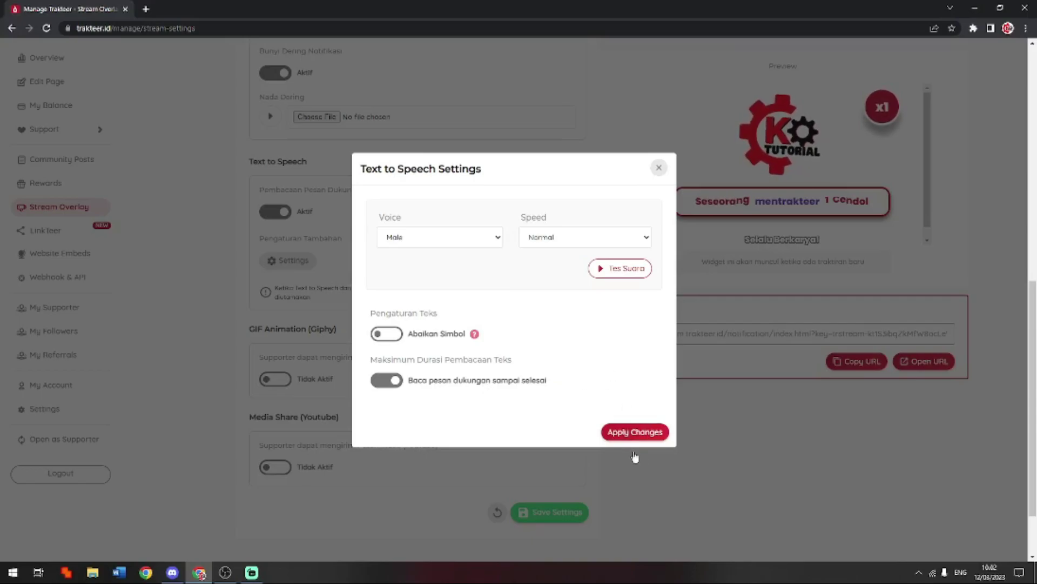
Apply and save the text-to-speech settings, and copy the Tip Alert widget URL.
click(643, 435)
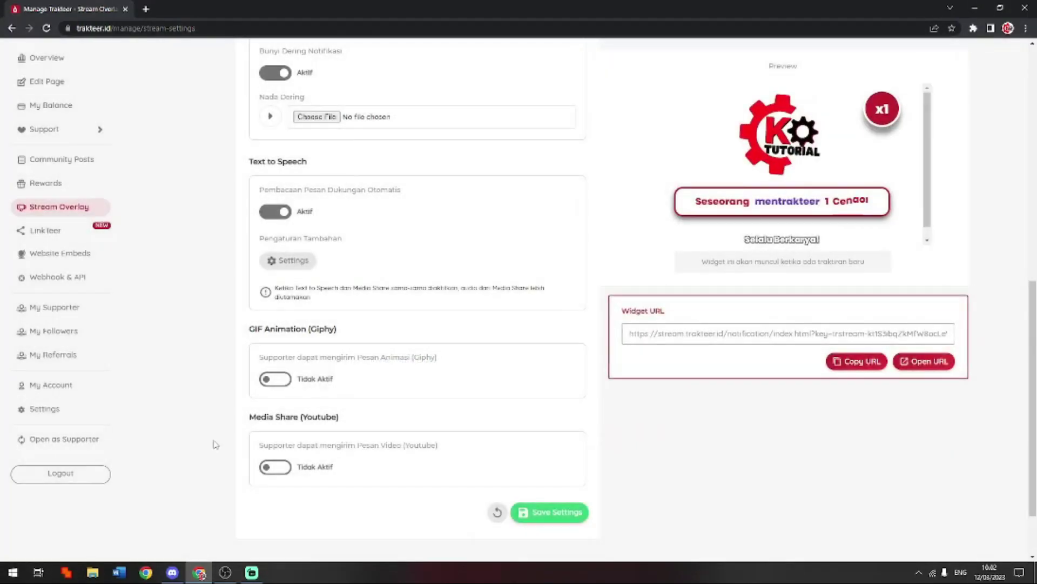
click(536, 515)
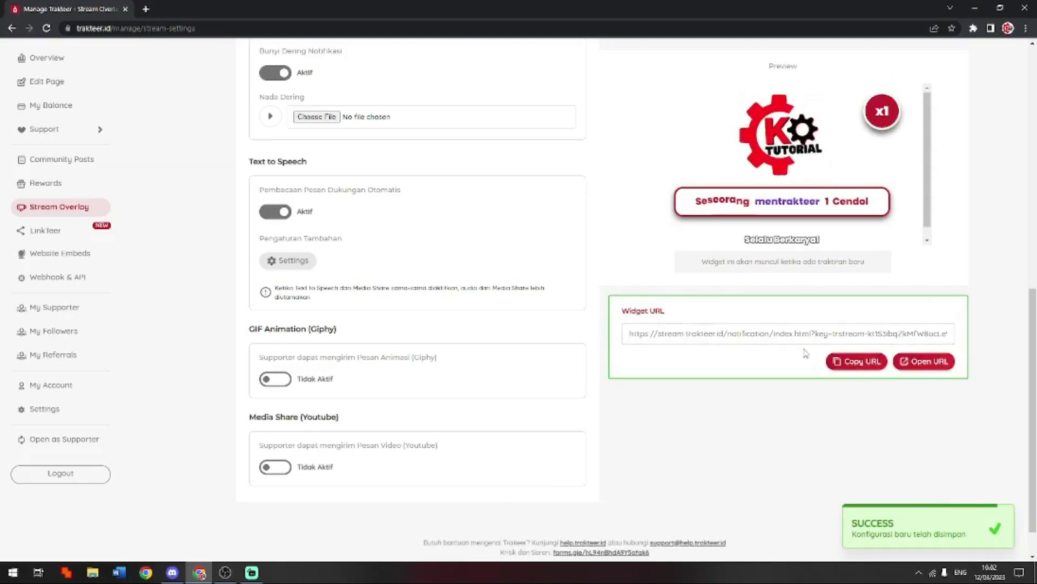
click(847, 362)
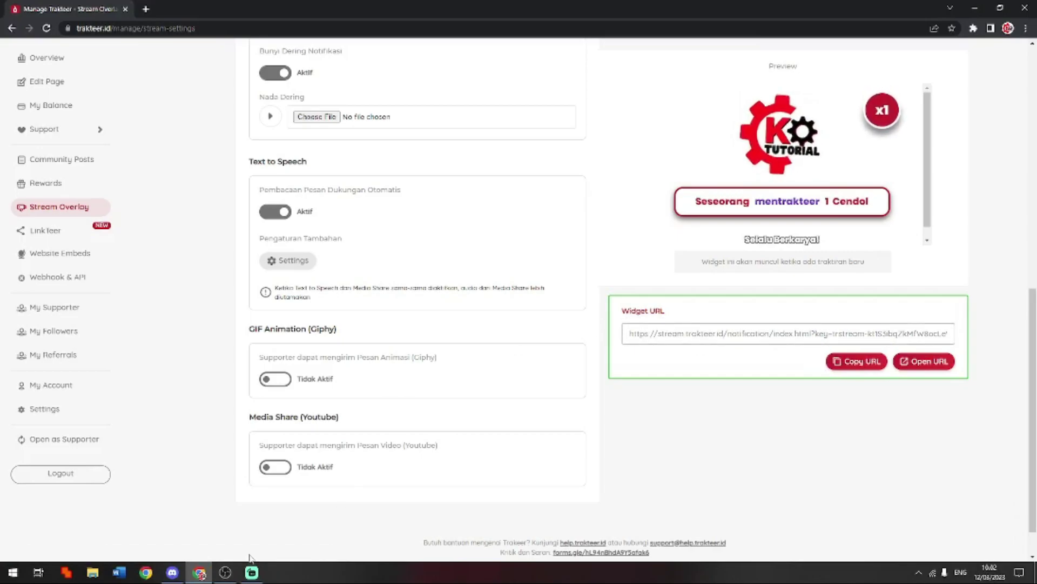
Switch to OBS and check the properties of the existing "notifikasi trakteer" source.
click(224, 574)
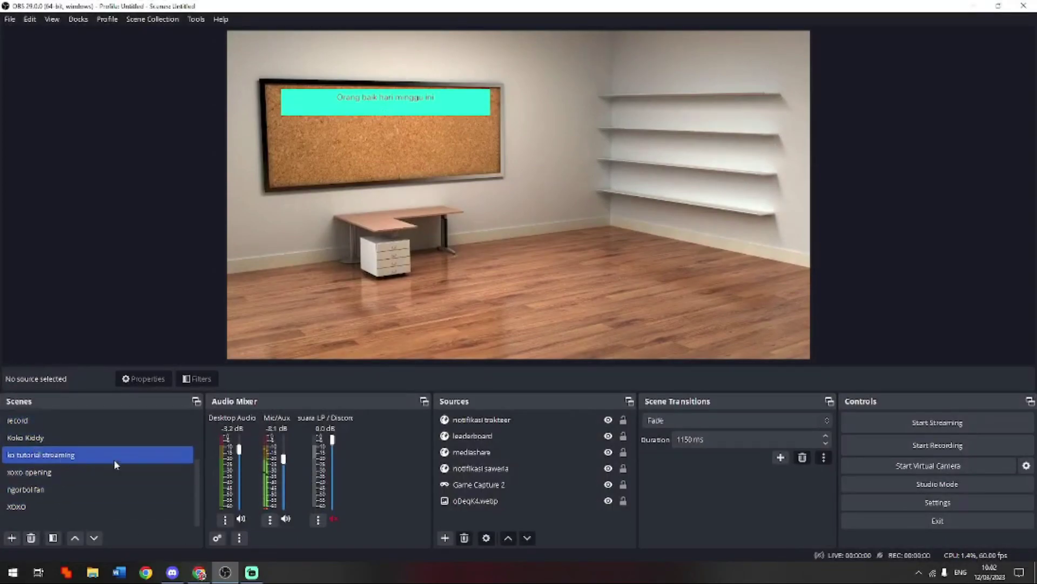
click(480, 421)
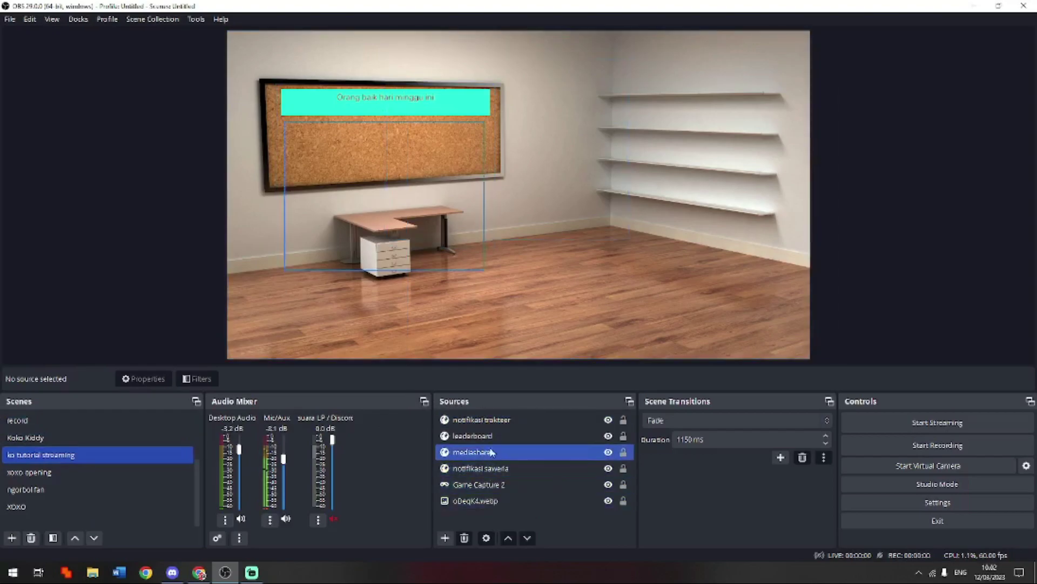
double_click(500, 423)
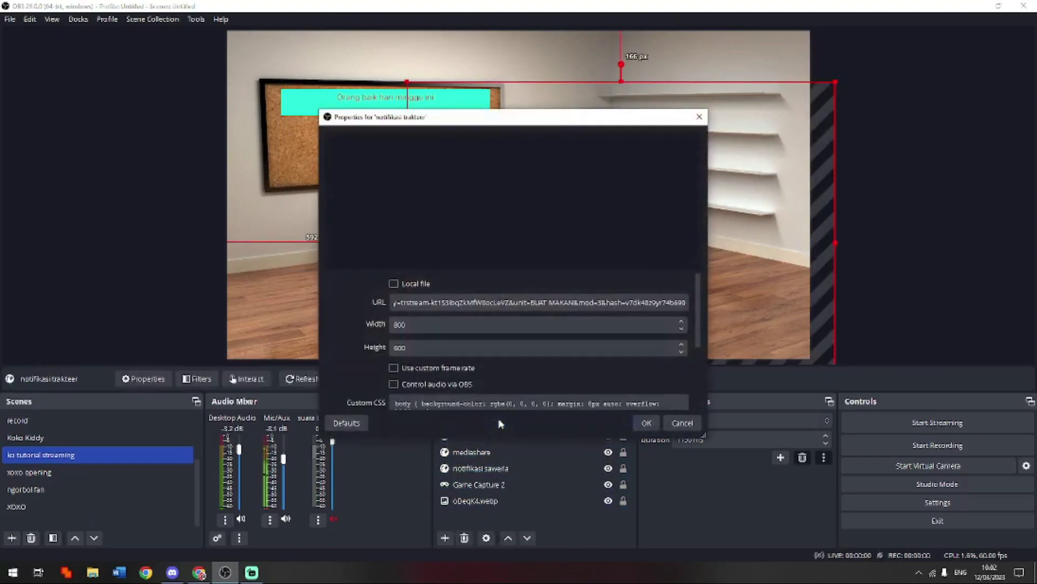
click(699, 117)
Add a new Browser source named "notifikasi trakteer baru" to the ko tutorial streaming scene.
click(446, 539)
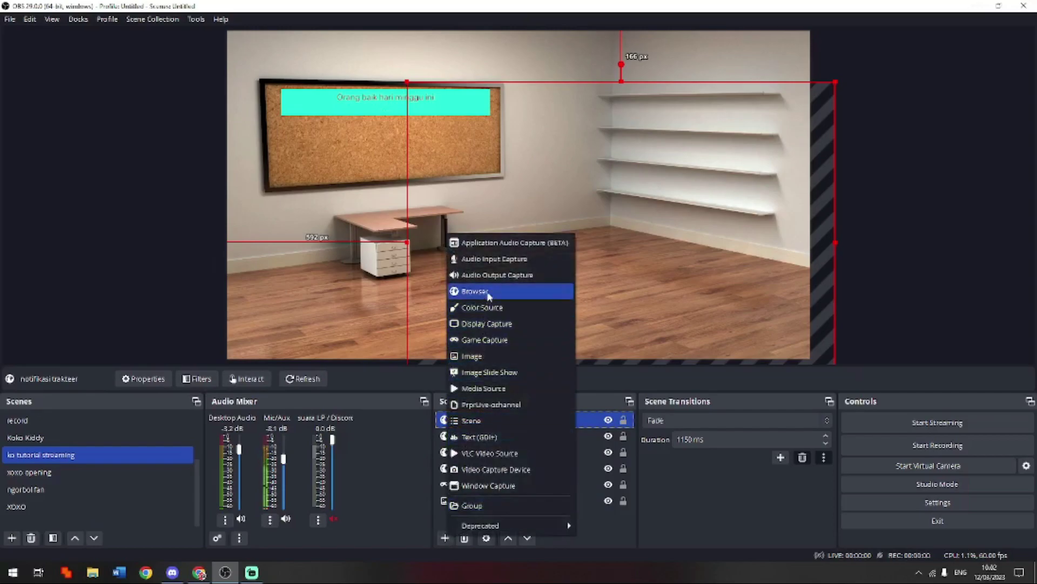
click(488, 293)
key(BackSpace)
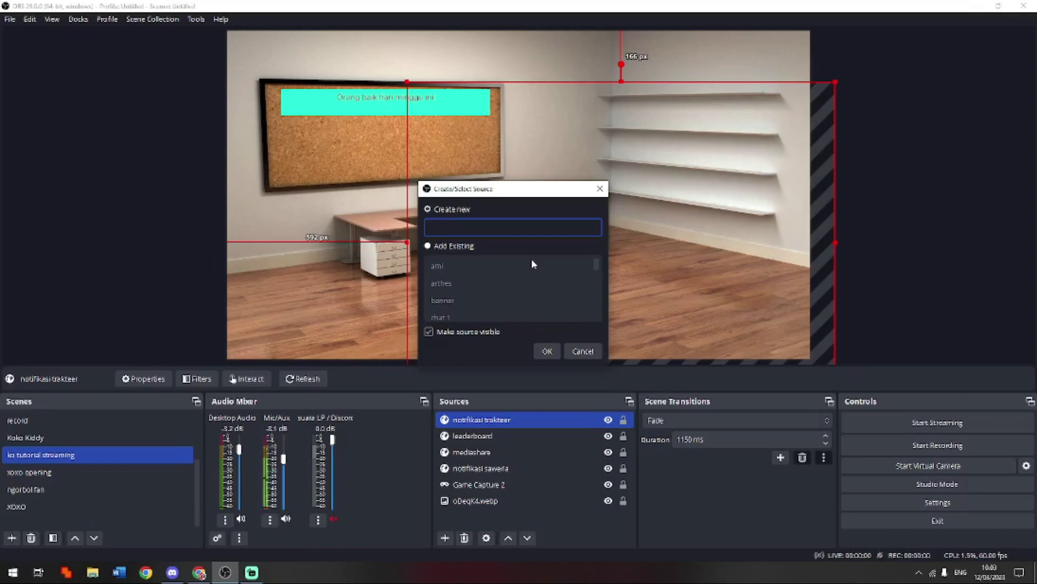
key(ctrl+v)
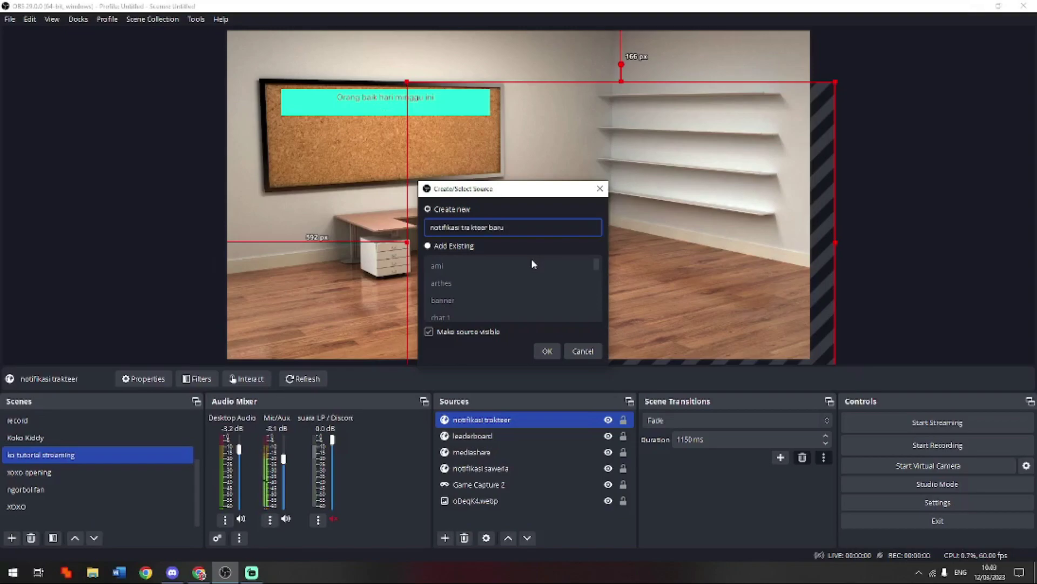
click(547, 352)
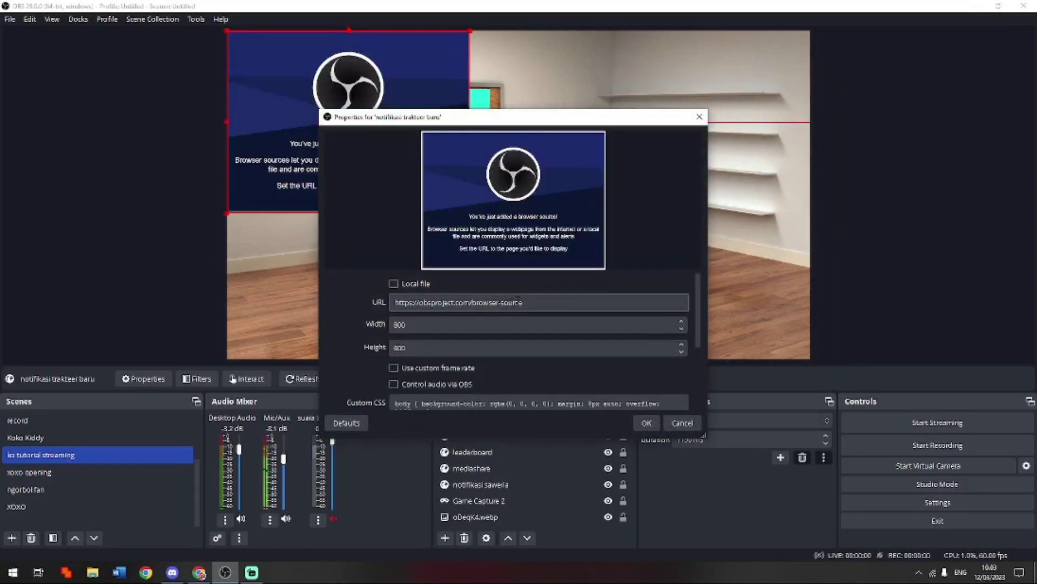
Replace the new source's URL with the copied widget URL and move it about 540 px from the canvas's left edge and 212 px from its upper edge.
drag(533, 302, 313, 288)
key(BackSpace)
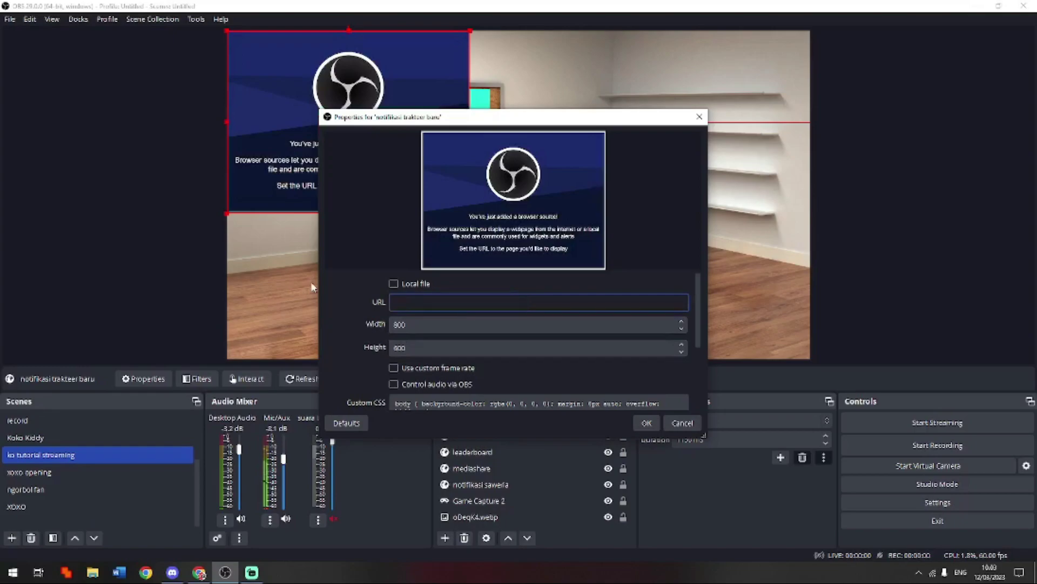
right_click(405, 301)
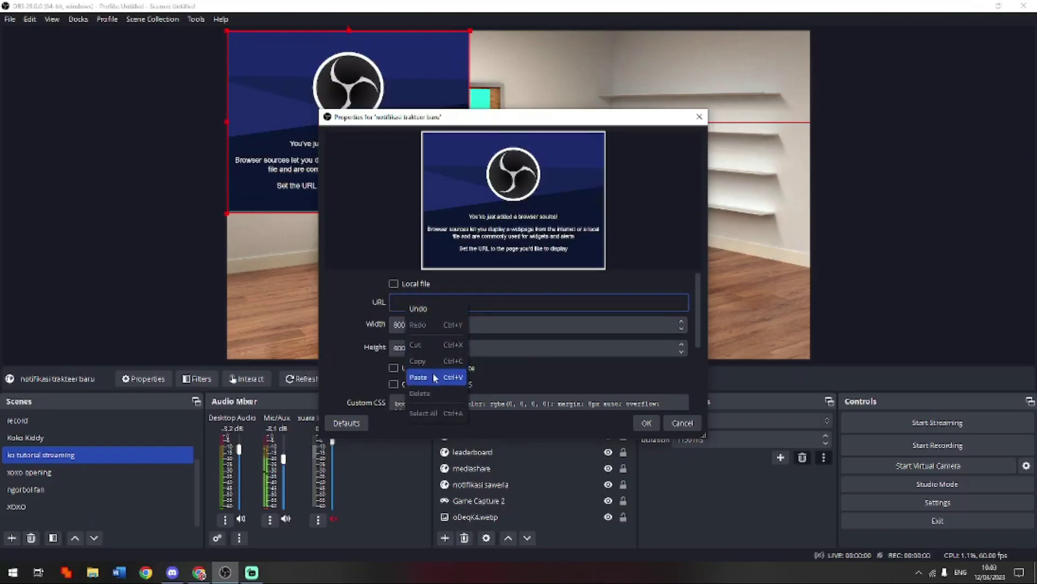
click(434, 377)
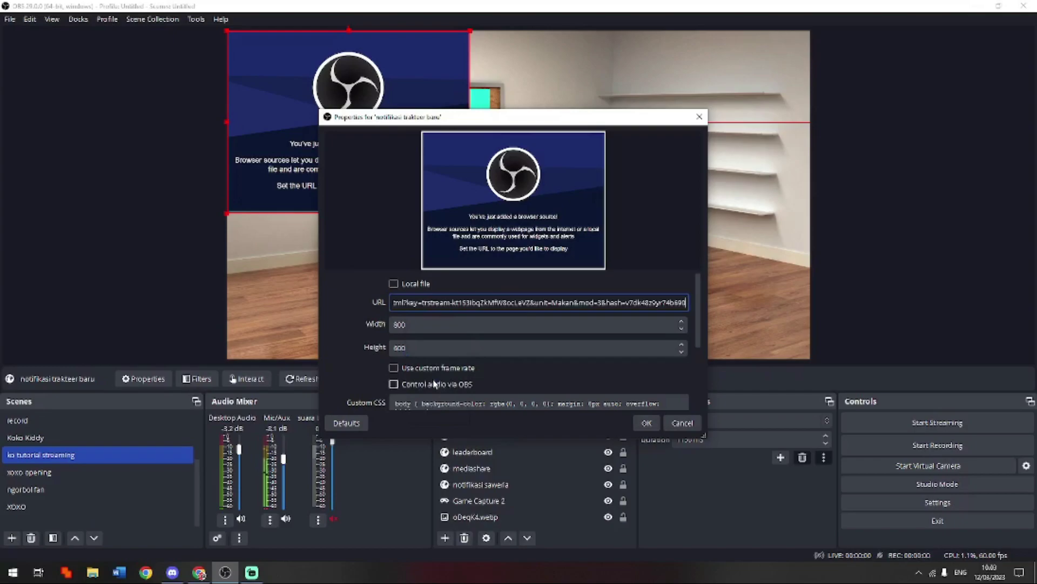
click(646, 423)
drag(260, 178, 409, 249)
drag(513, 233, 513, 232)
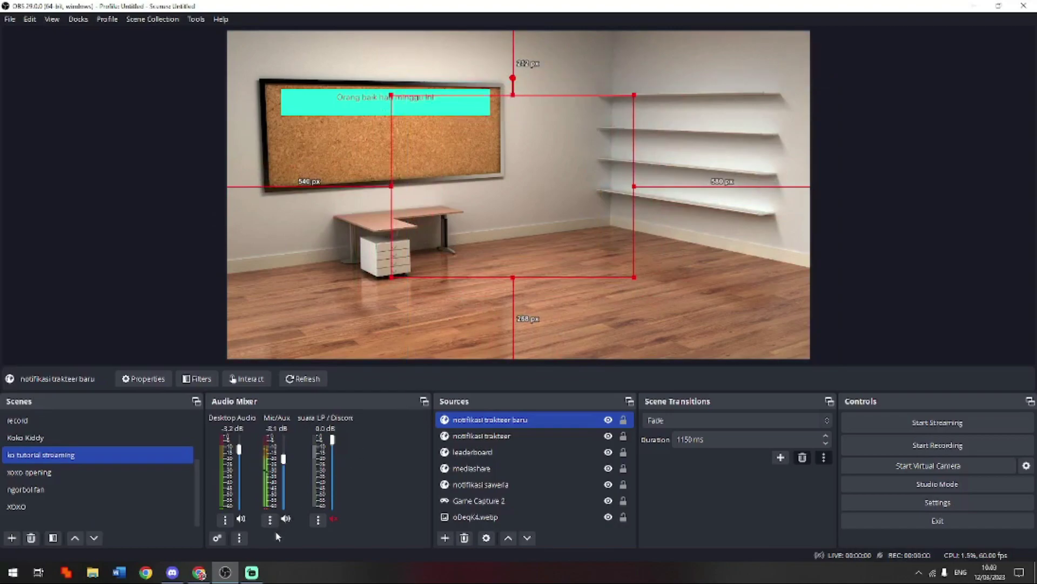
Switch back to the Trakteer page in the browser and send a test message for the Level 1 tip alert.
click(199, 574)
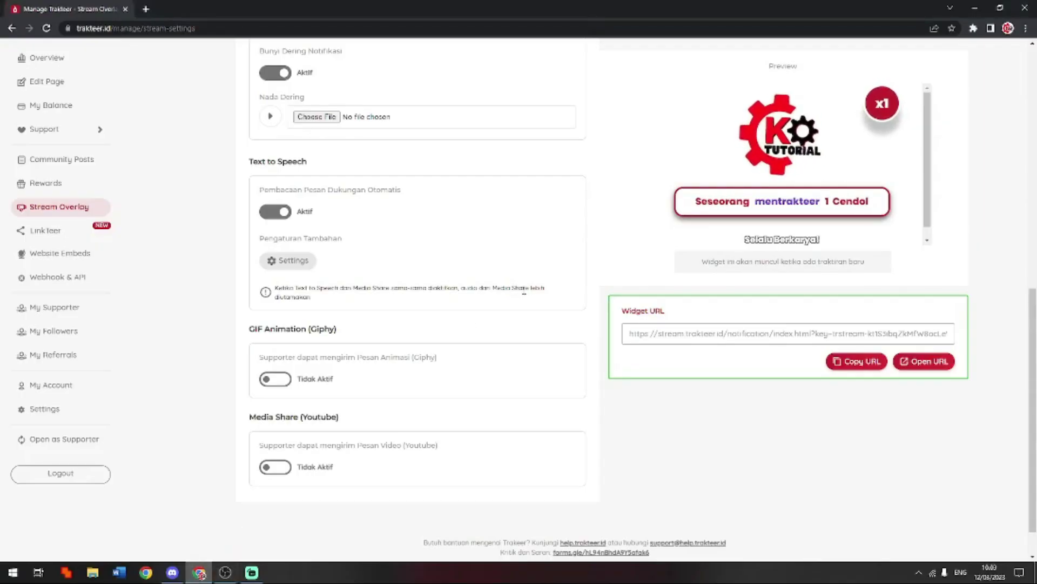
scroll(477, 131, up, 10)
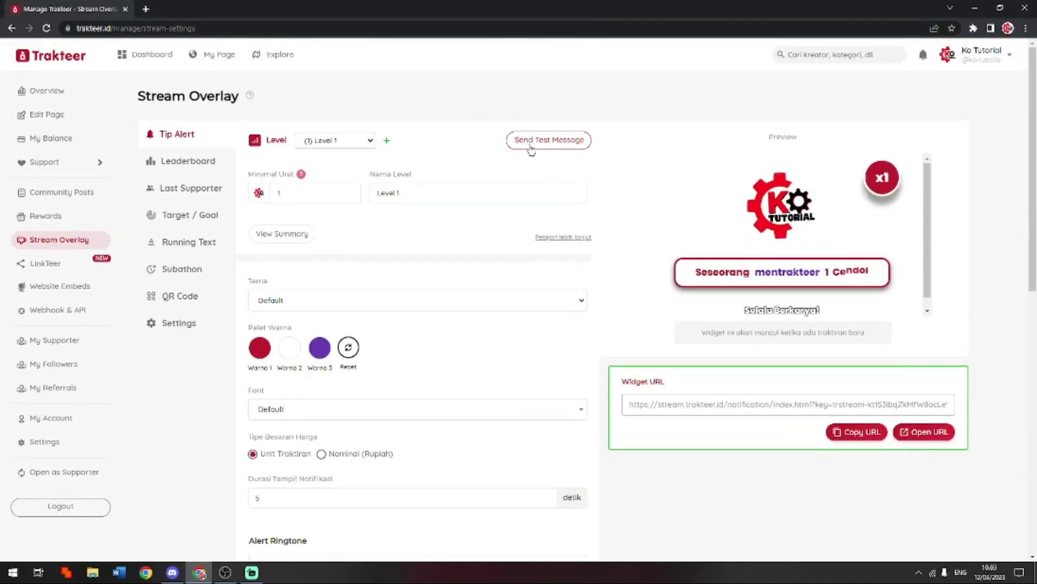
click(583, 141)
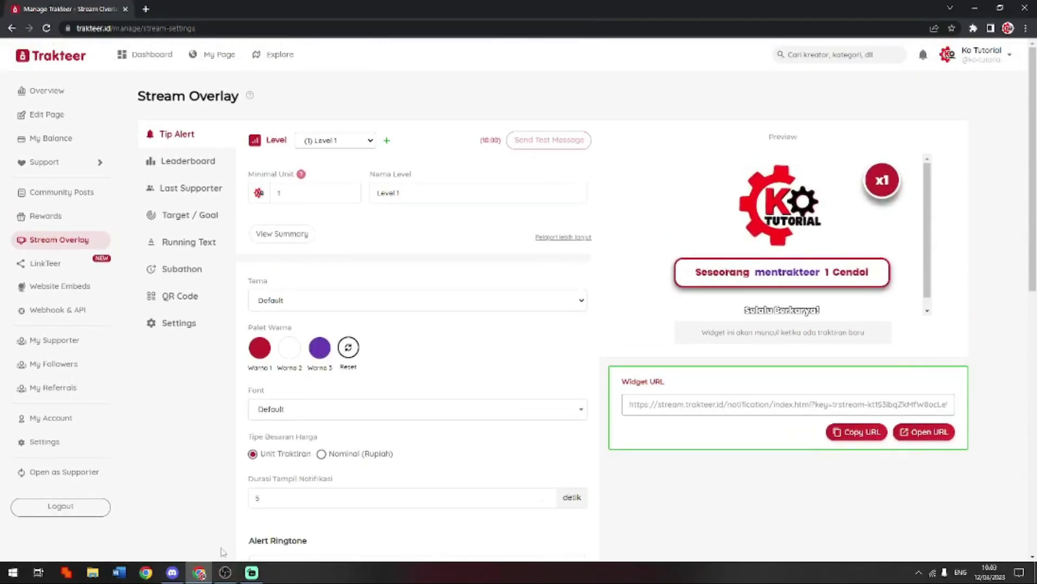
Return to OBS, hide the old "notifikasi trakteer" source, and enlarge the new one to about 52 px above the canvas's lower edge.
key(alt+Tab)
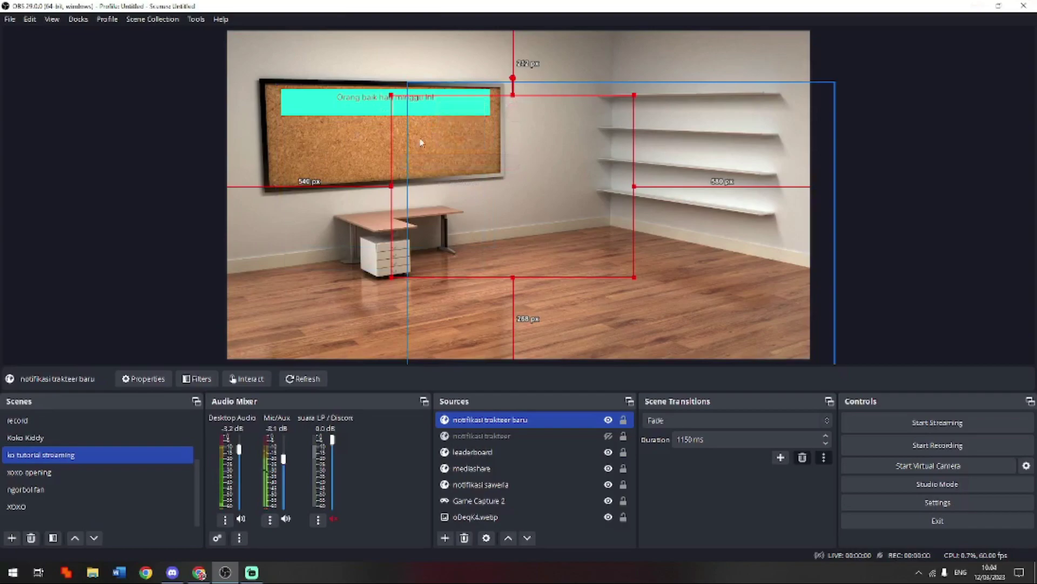
drag(633, 277, 721, 342)
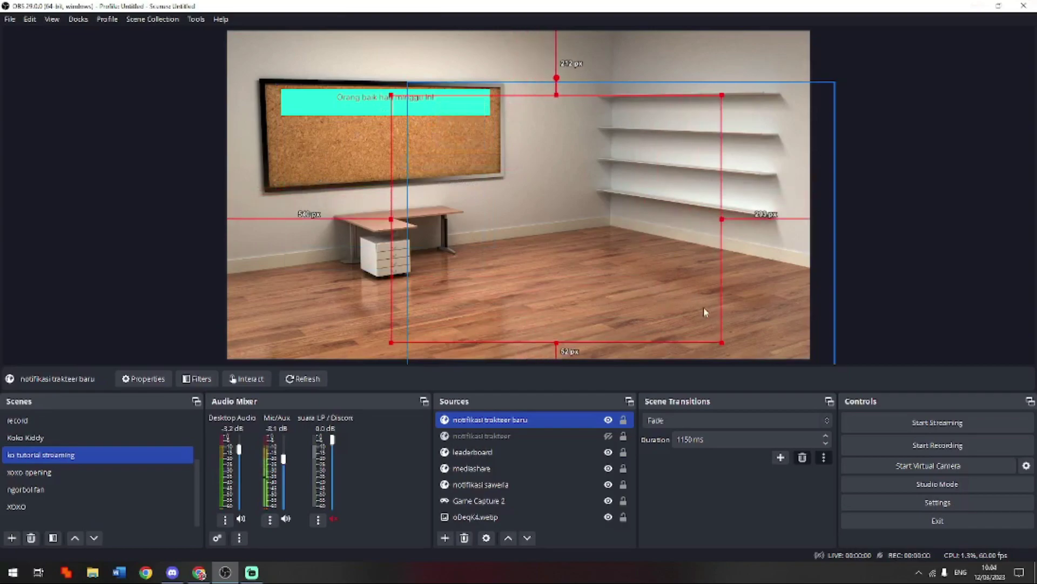